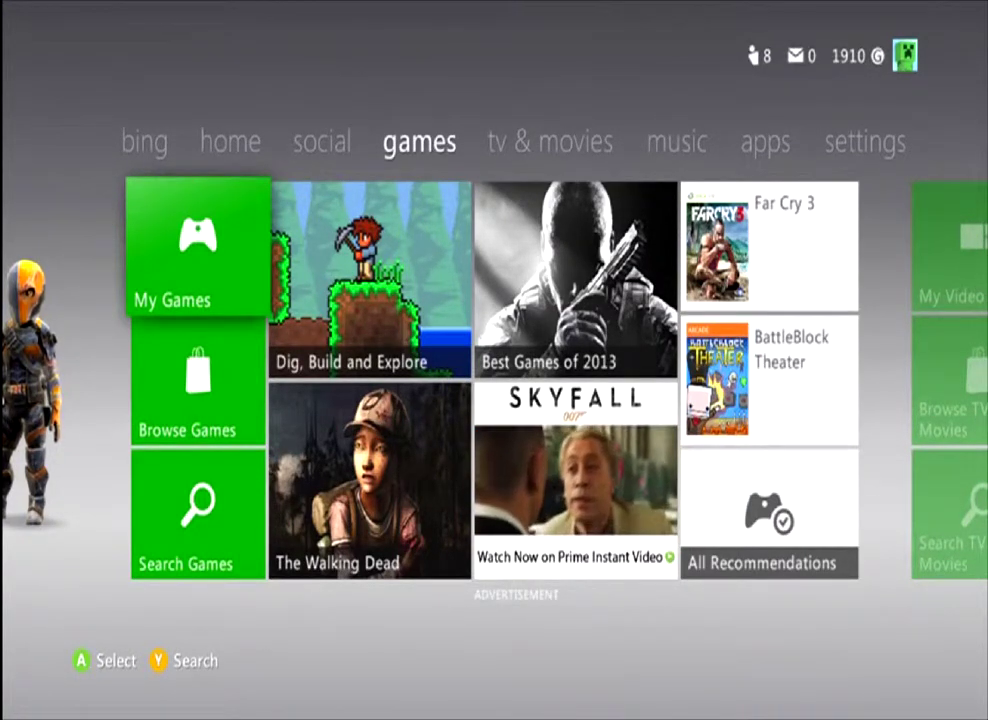
# Open the Xbox Live party page from the friends list, leave the party, and return to the social page
pyautogui.press('Left')
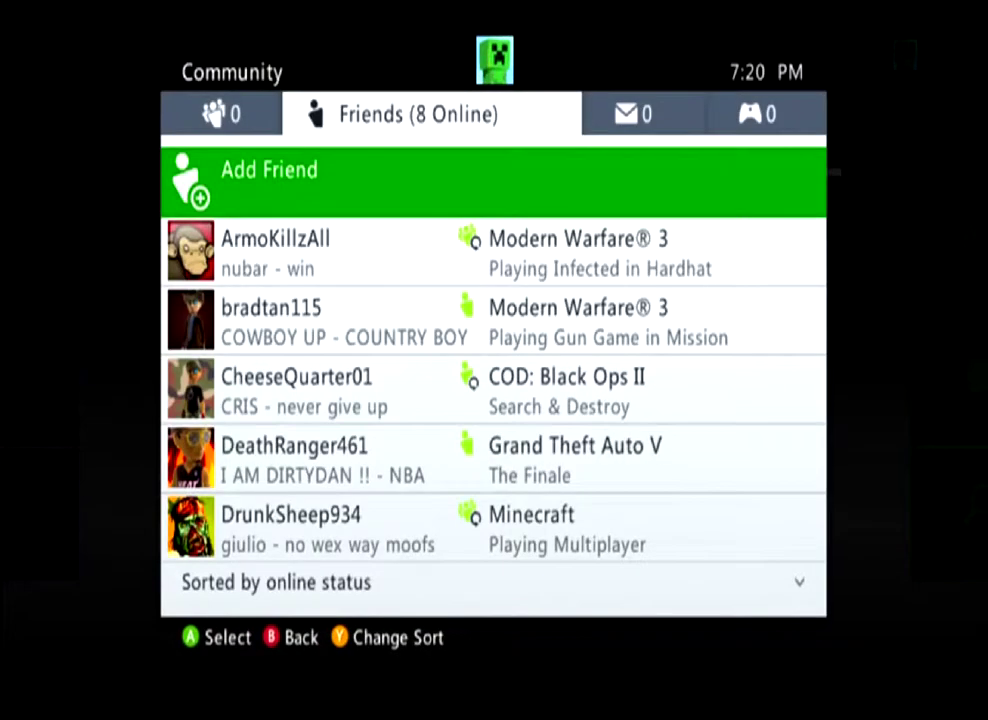
pyautogui.press('Left')
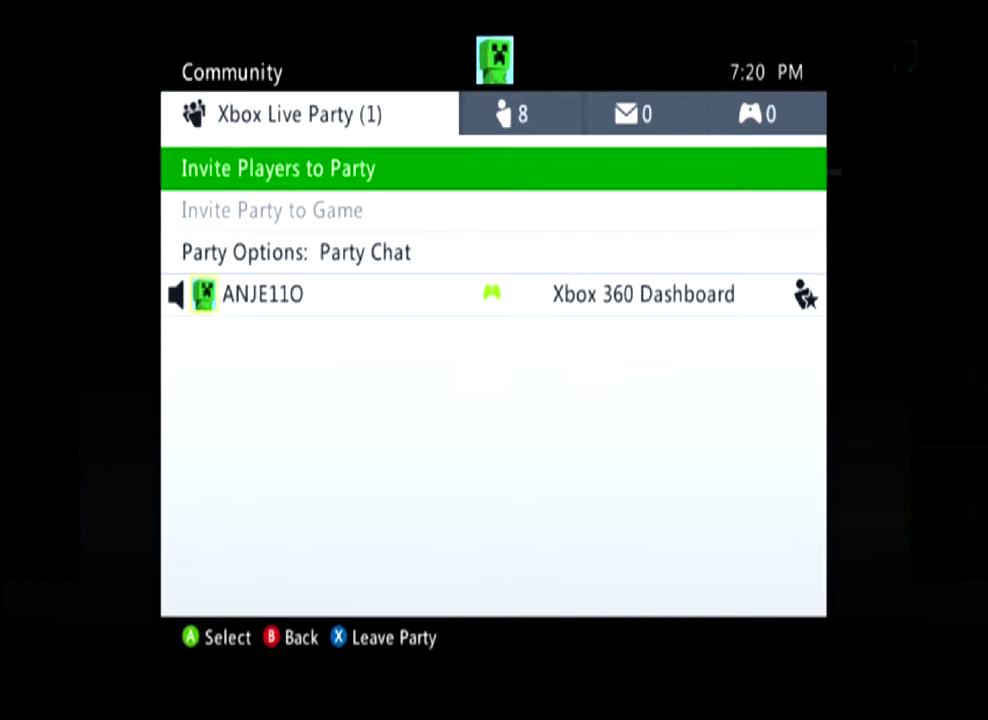
pyautogui.press('x')
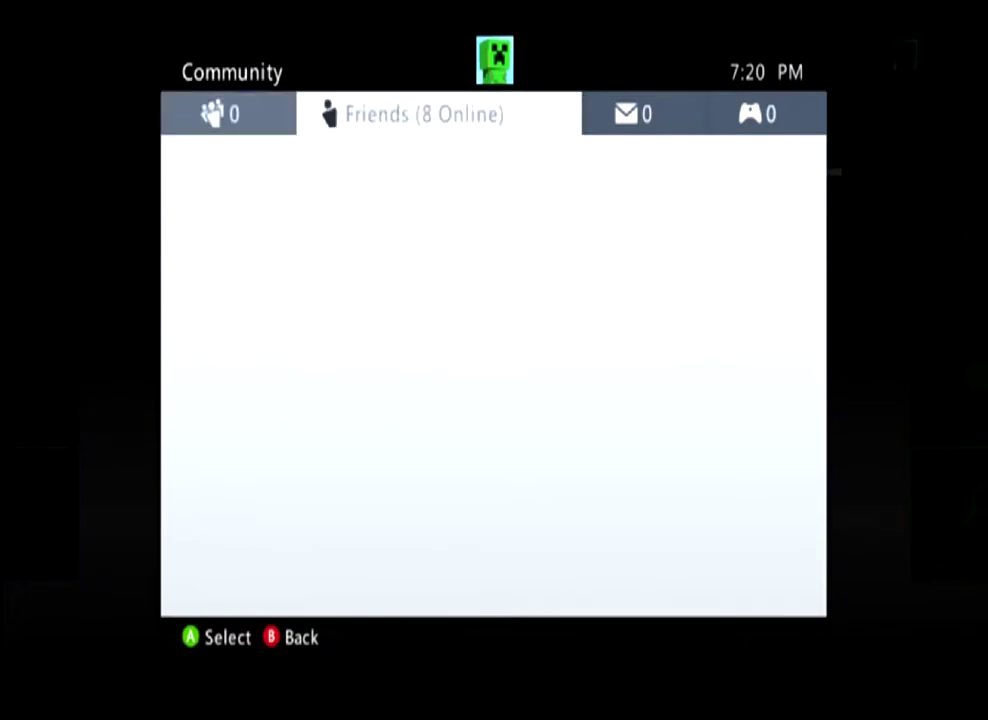
pyautogui.press('Escape')
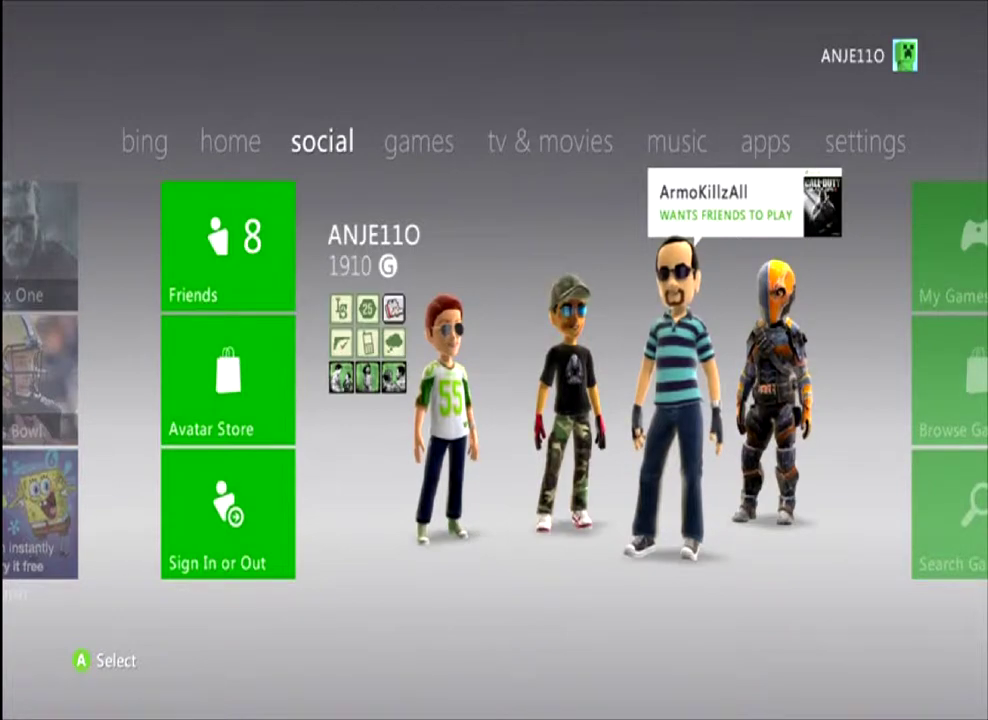
# Sign out of the current profile, confirming with Yes, and return to Xbox Home
pyautogui.press('Right')
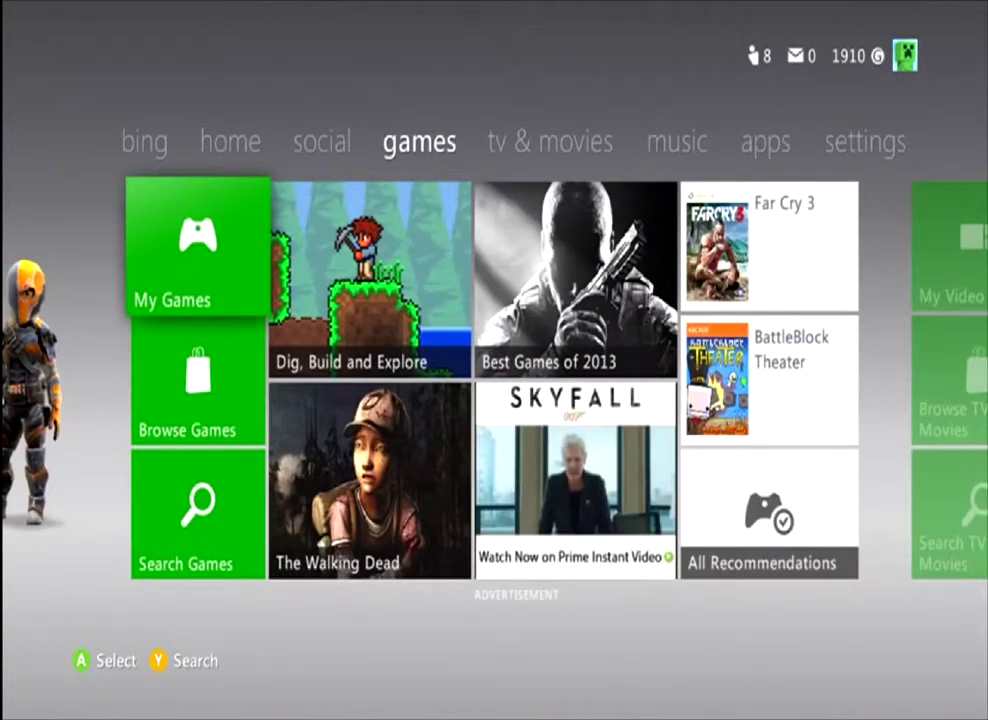
pyautogui.press('Left')
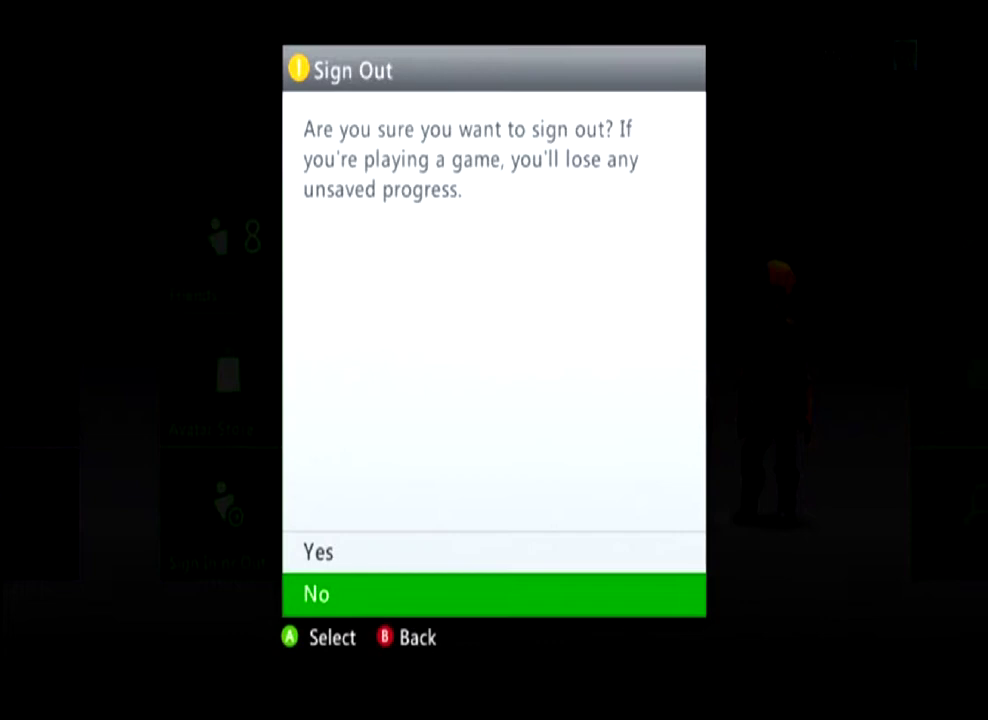
pyautogui.press('Up')
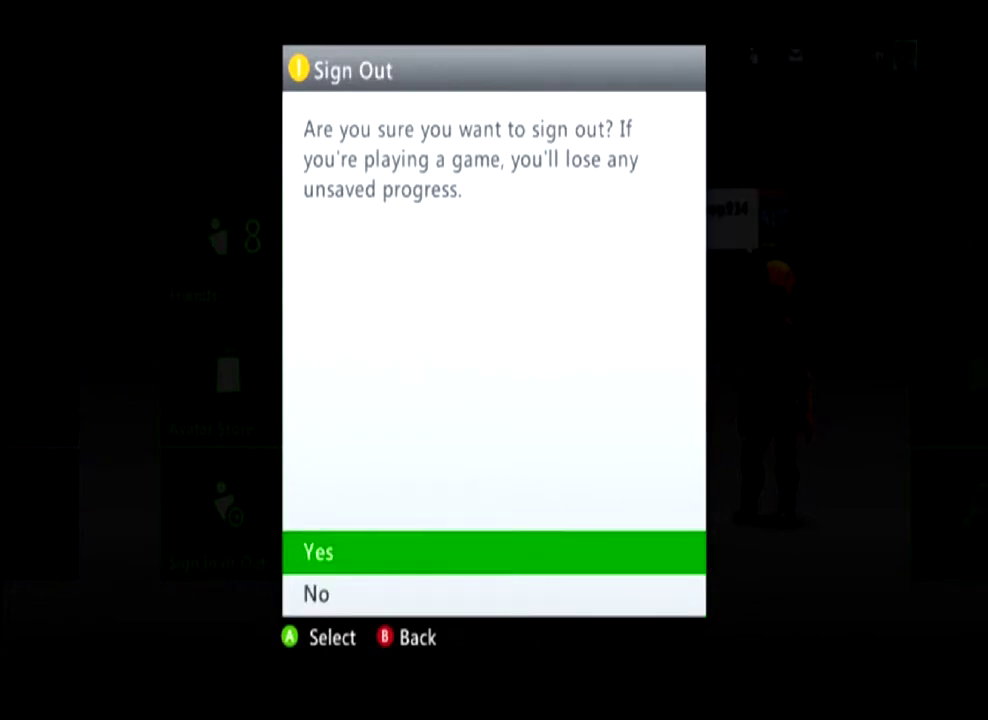
pyautogui.press('Return')
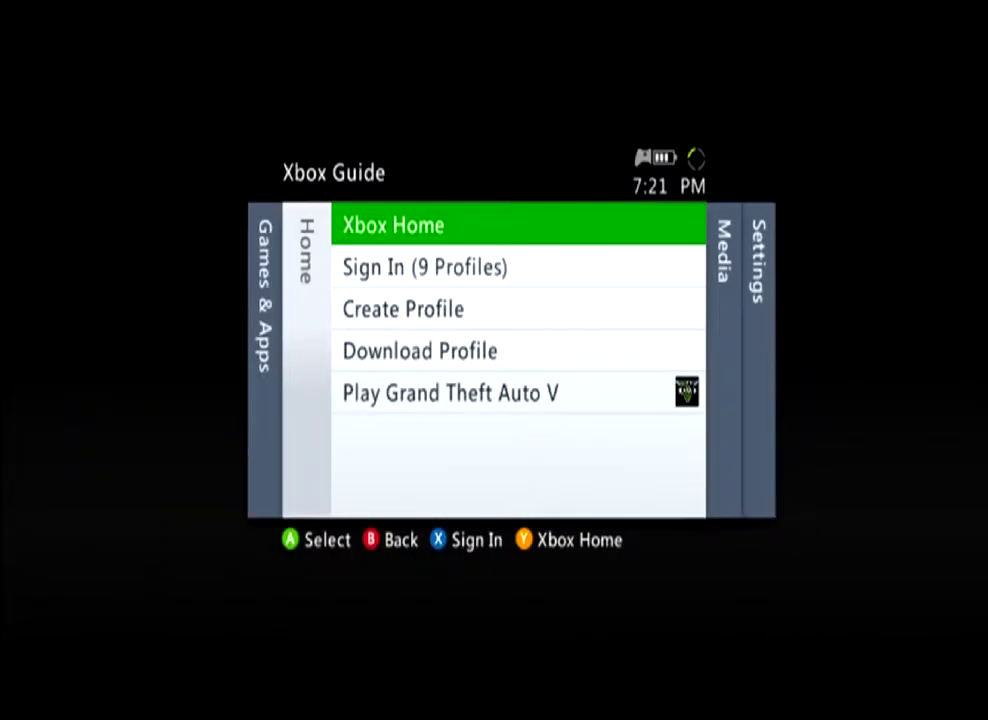
pyautogui.press('Return')
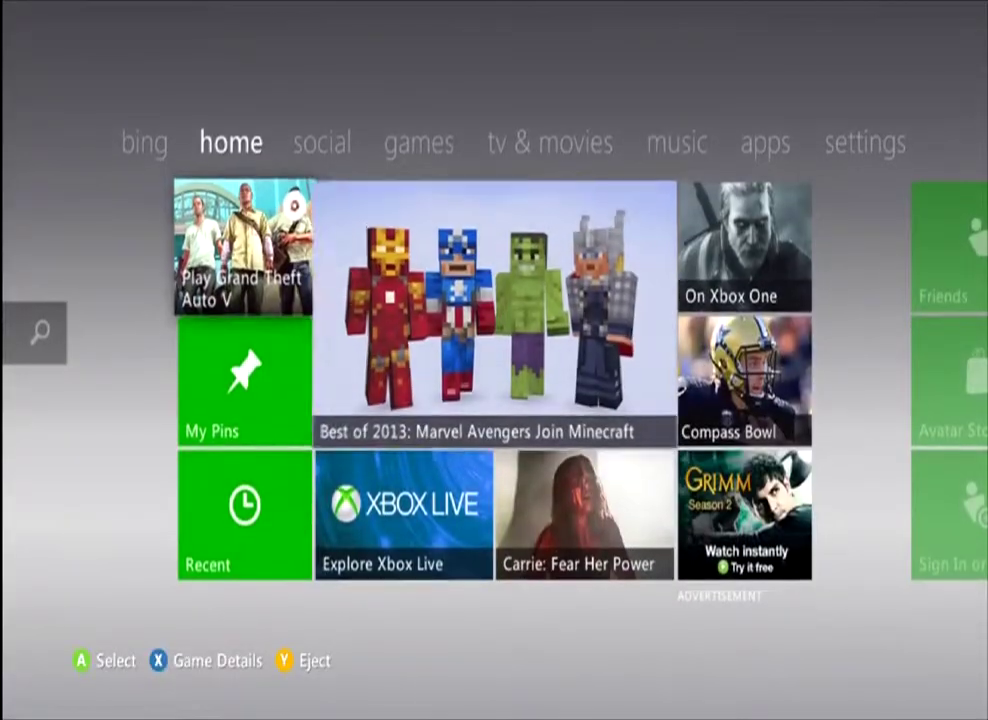
# Try to sign in to the profile, submitting the Microsoft account's email address for the security check
pyautogui.press('Right')
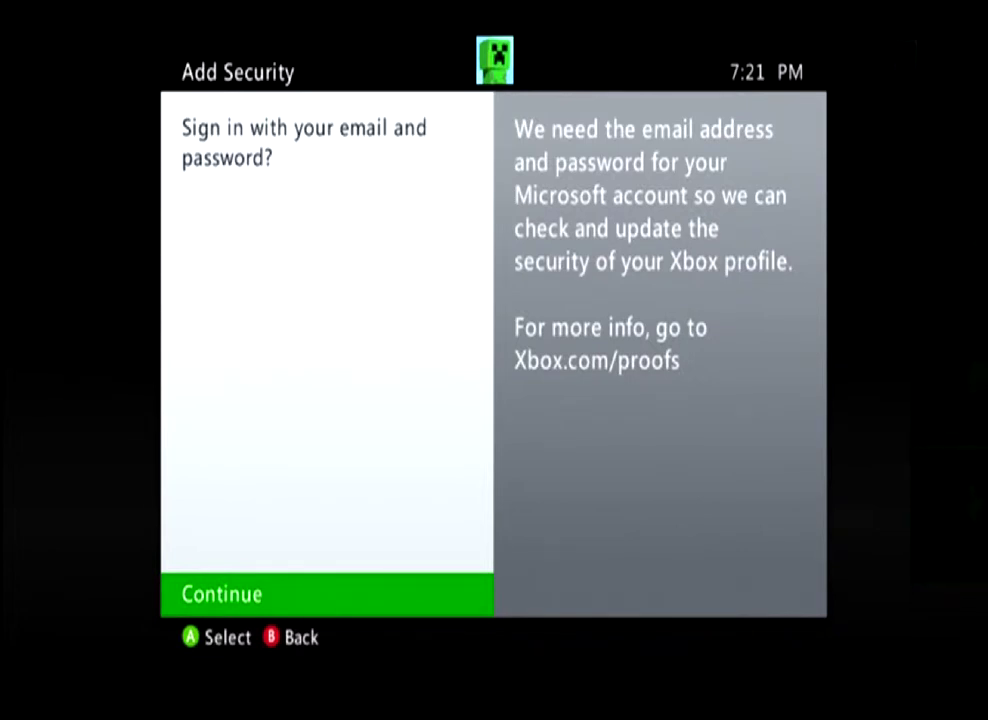
pyautogui.press('Return')
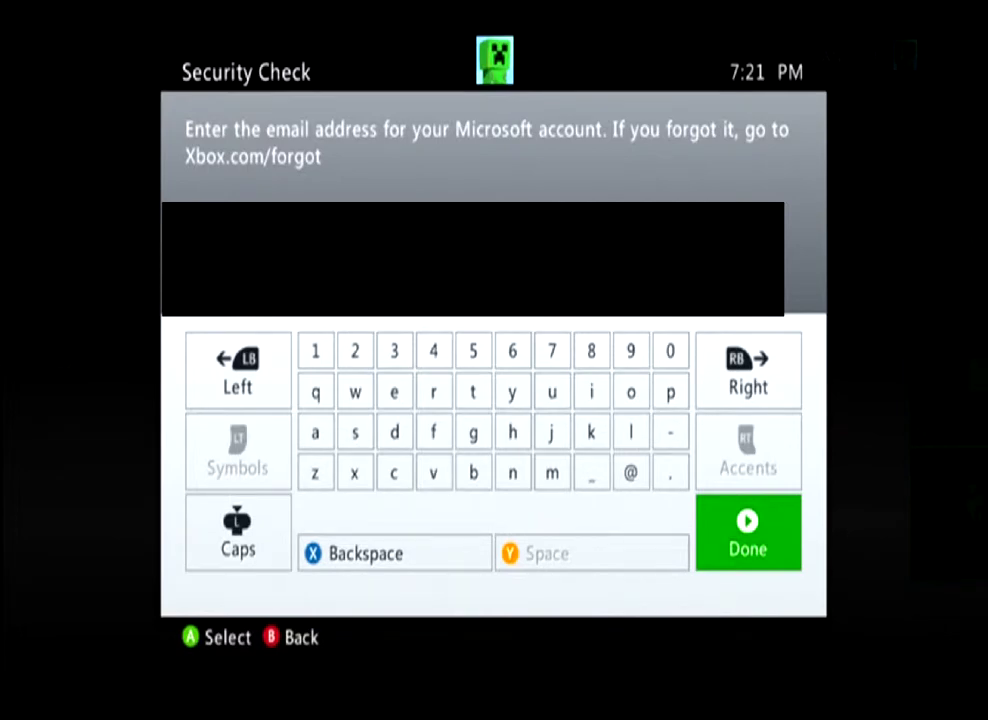
pyautogui.press('Return')
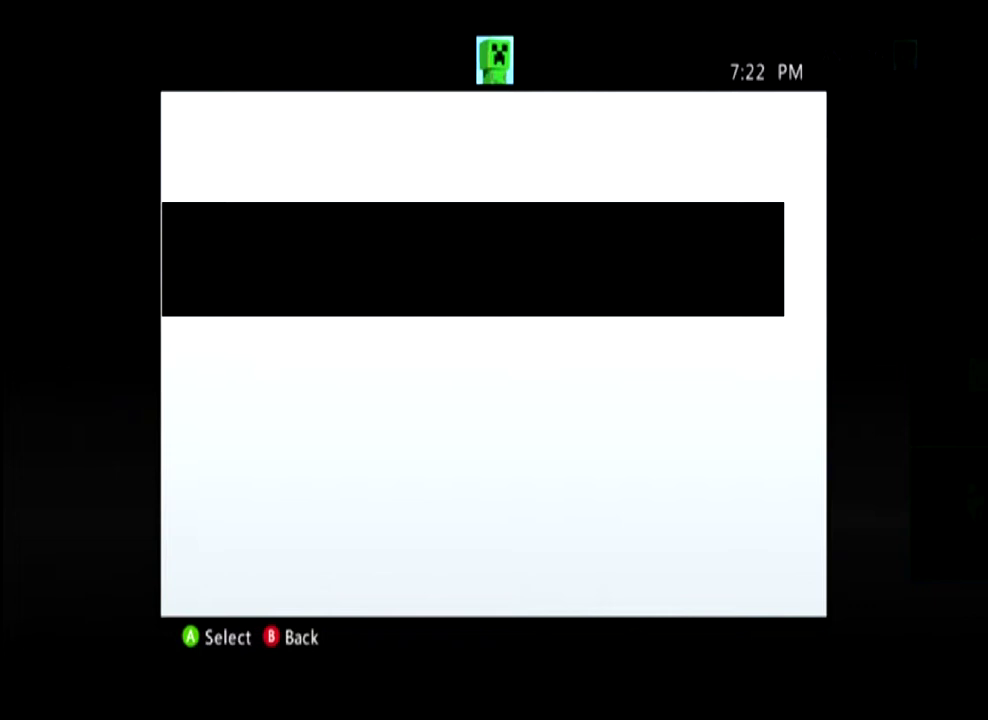
pyautogui.press('Return')
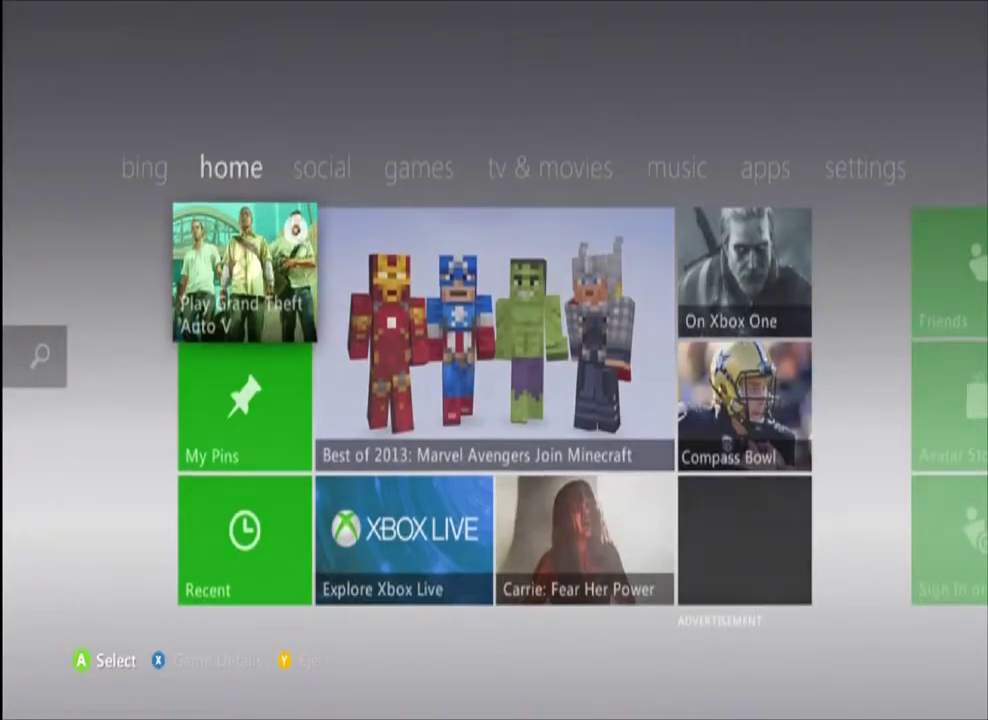
# Sign in to the profile from the social page
pyautogui.press('Right')
pyautogui.press('Right')
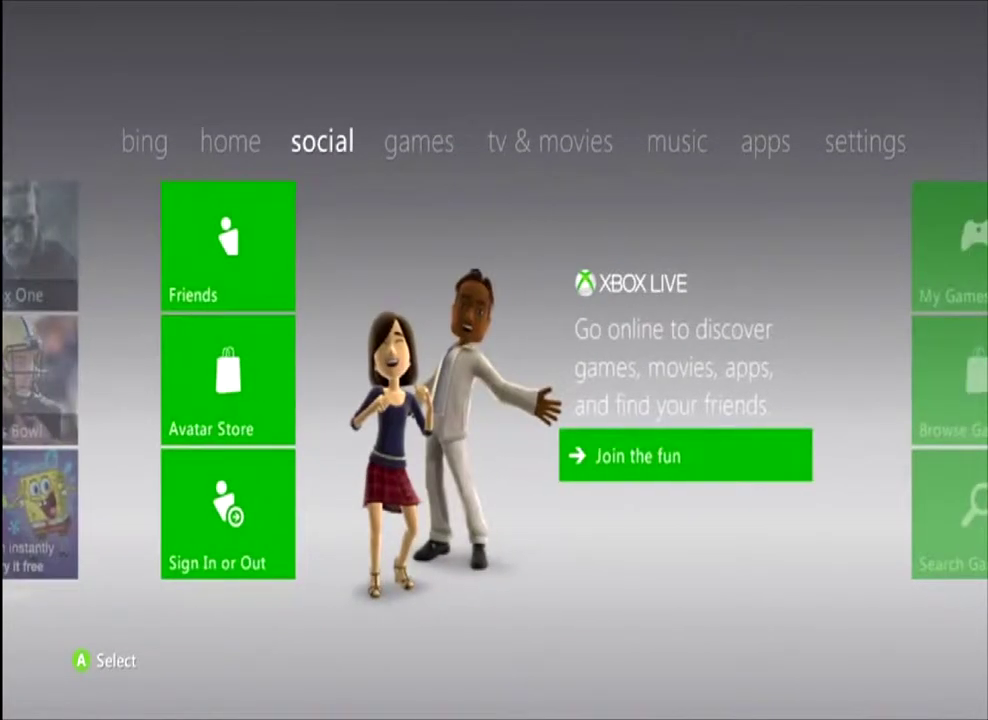
pyautogui.press('Return')
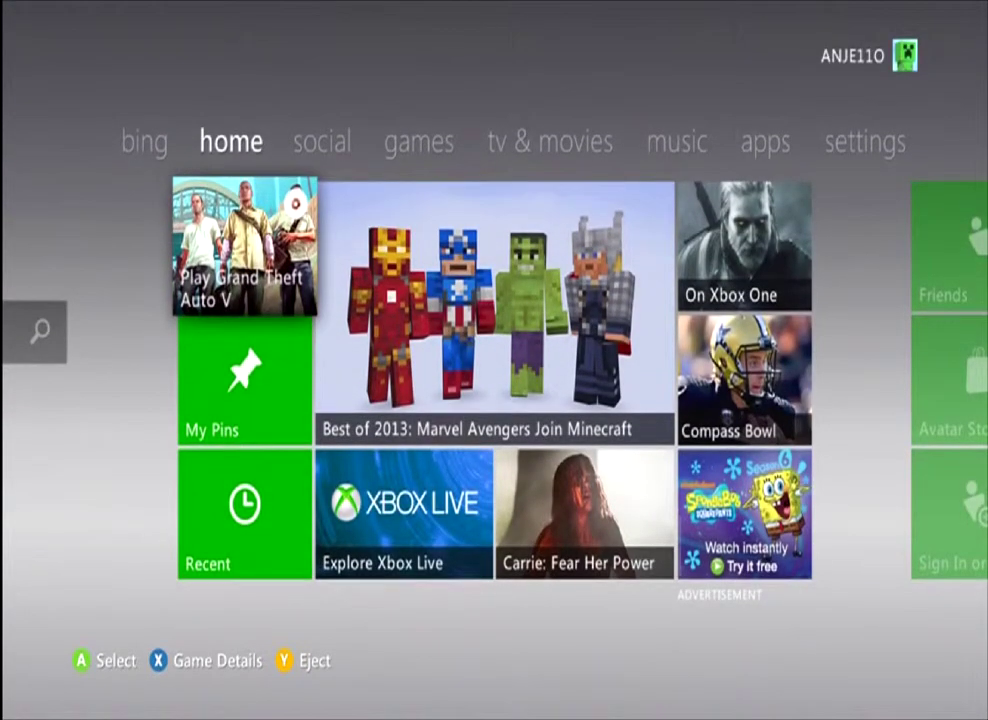
# Go to the social page and check whether the signed-in profile is connected to Xbox Live
pyautogui.press('Right')
pyautogui.press('Right')
pyautogui.press('Right')
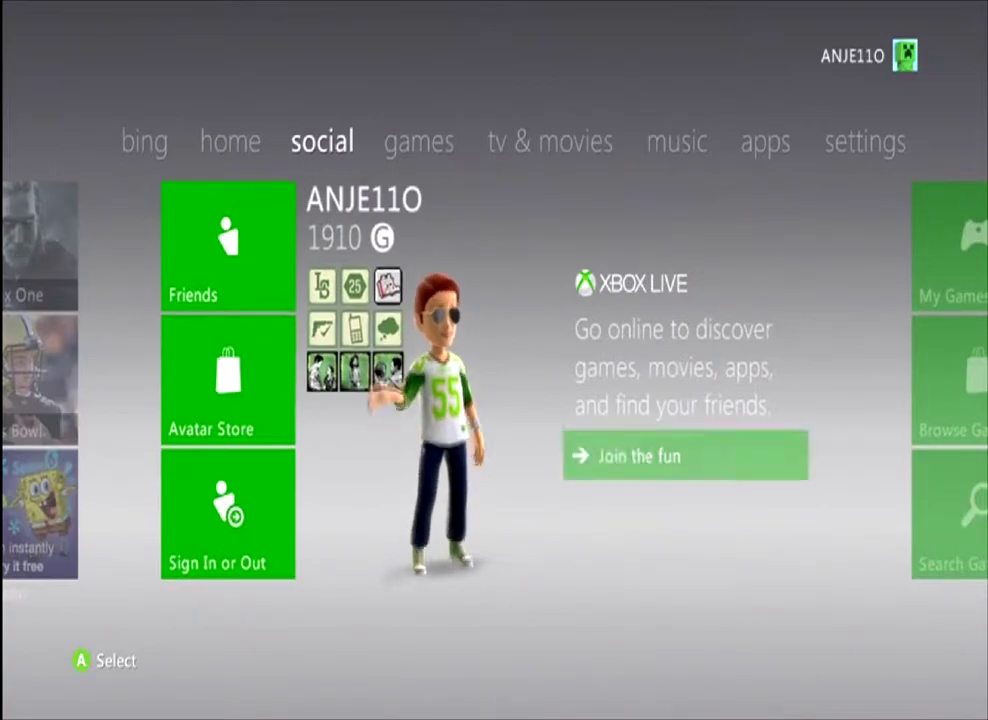
pyautogui.press('Right')
pyautogui.press('Right')
pyautogui.press('Left')
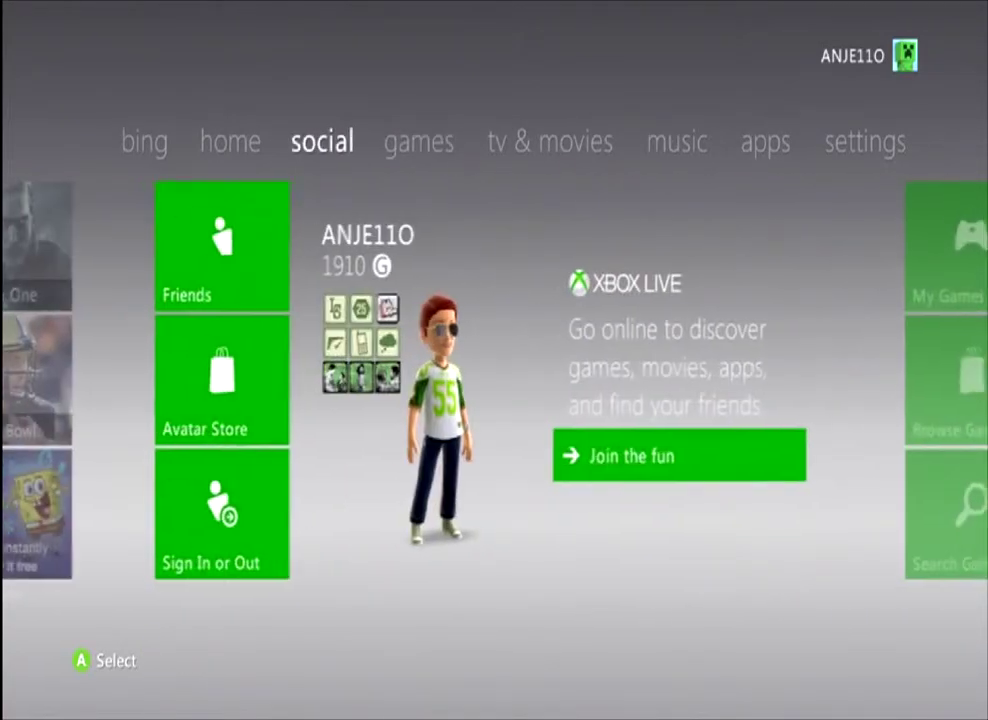
pyautogui.press('Left')
pyautogui.press('Left')
pyautogui.press('Right')
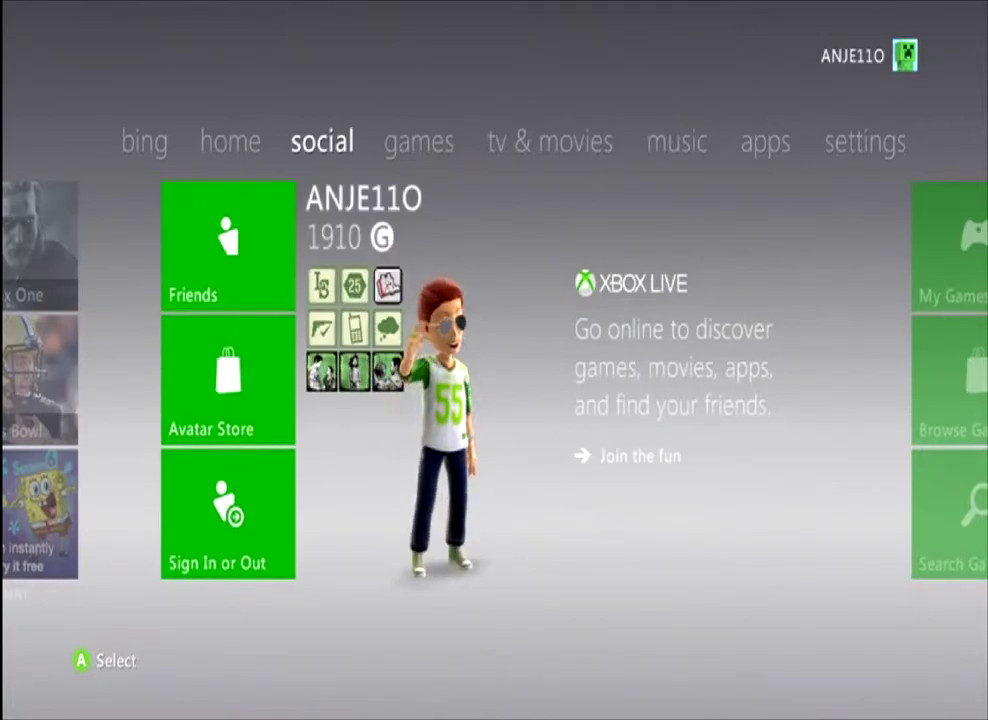
# Check the connection options in the Xbox Guide and close it
pyautogui.press('super')
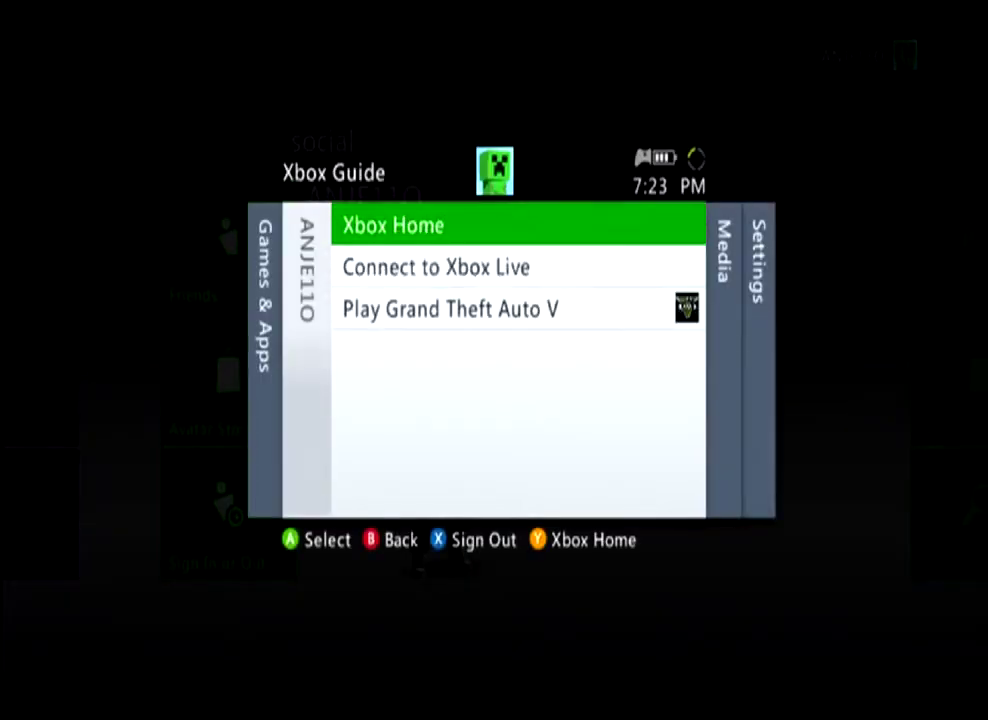
pyautogui.press('Down')
pyautogui.press('Up')
pyautogui.press('Escape')
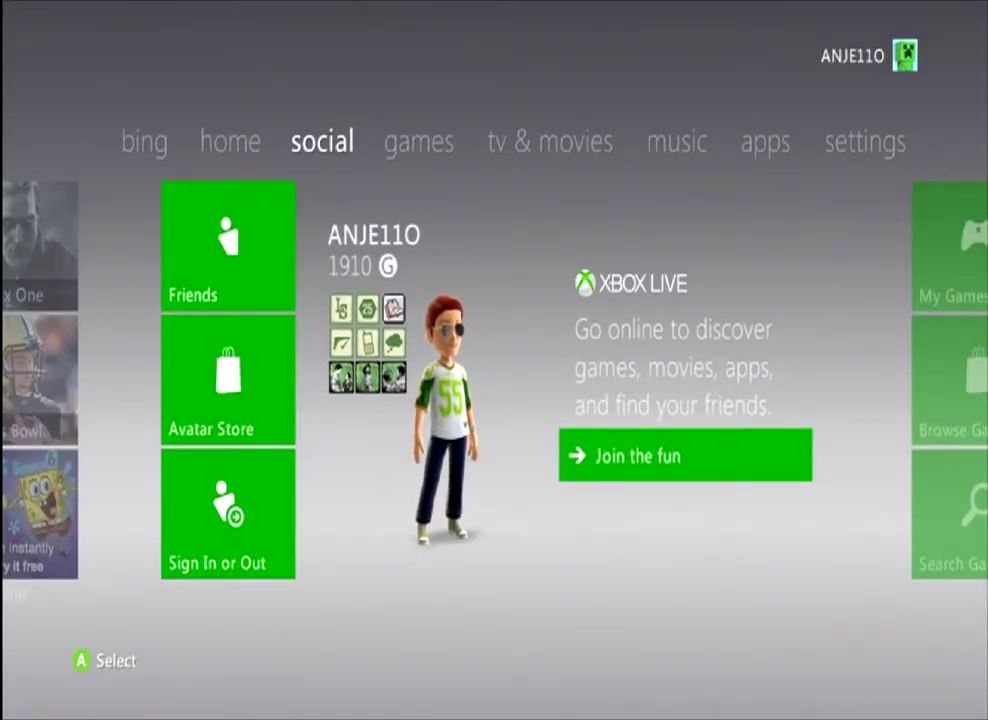
# Choose to join Xbox Live from the social page and continue with the second option offered
pyautogui.press('Return')
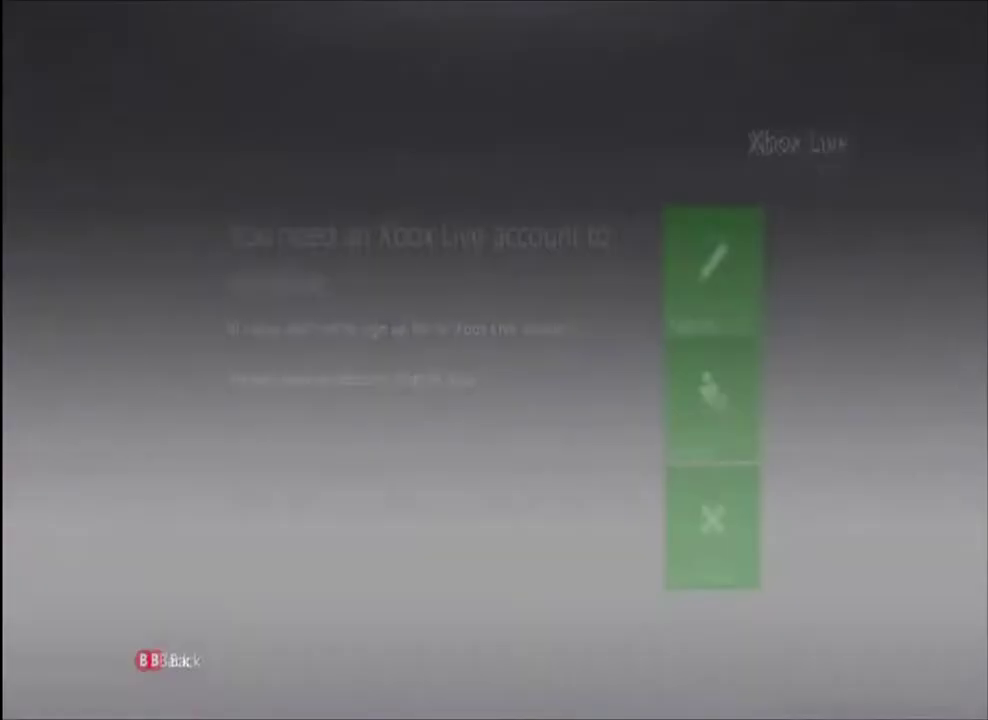
pyautogui.press('Down')
pyautogui.press('Return')
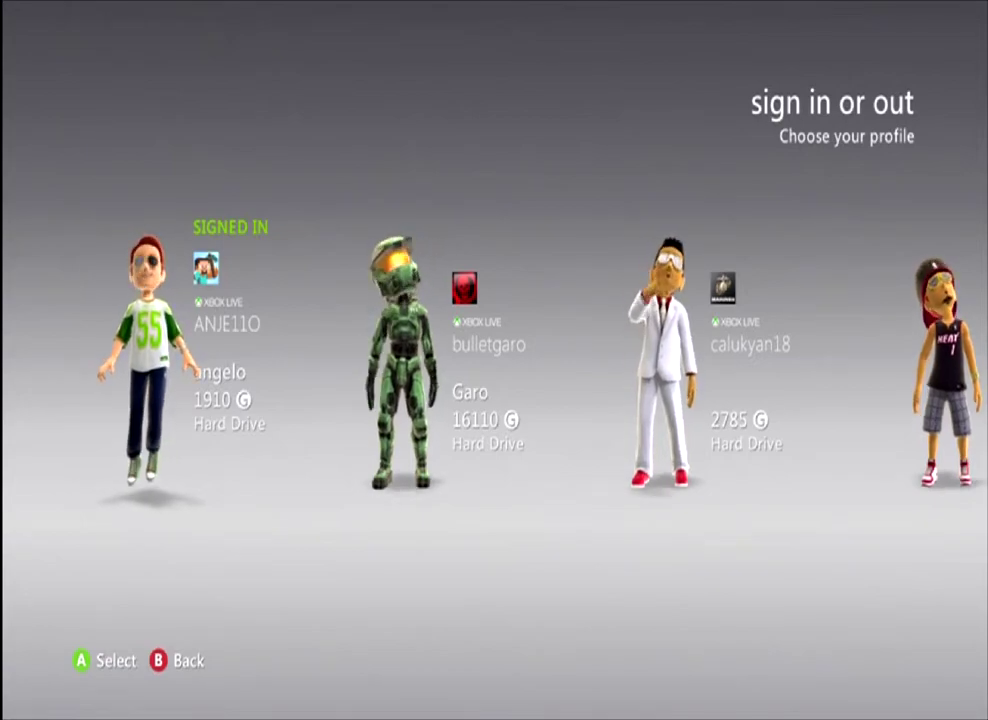
# Look through the profile's Community friends list, including the offline friends, and close it
pyautogui.press('super')
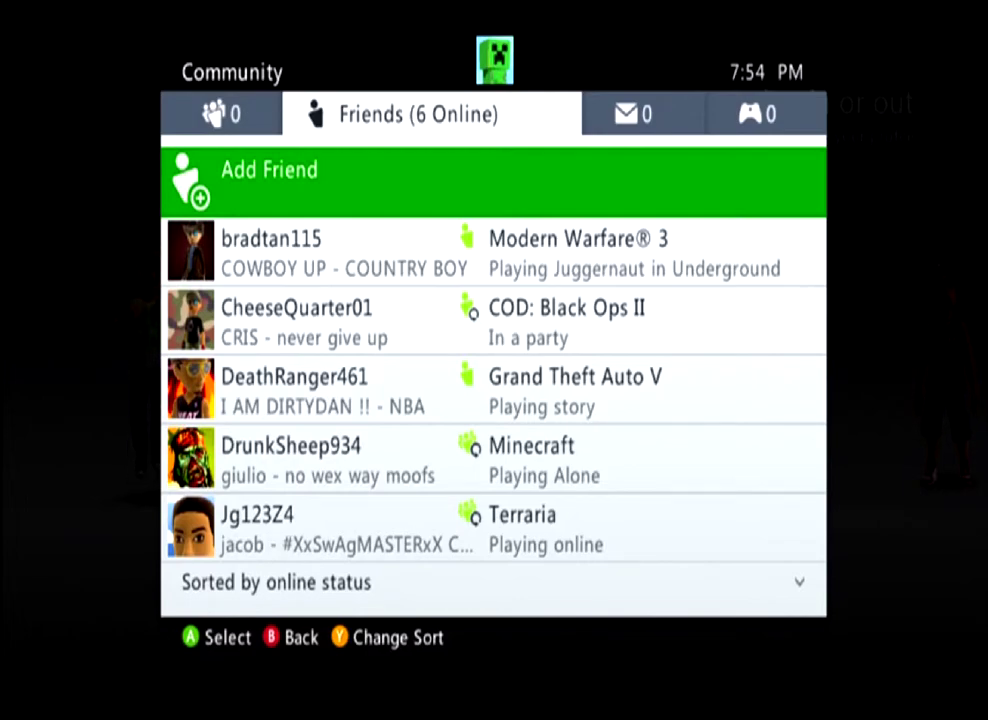
pyautogui.press('Down')
pyautogui.press('Down')
pyautogui.press('Down')
pyautogui.press('Down')
pyautogui.press('Down')
pyautogui.press('Down')
pyautogui.press('Down')
pyautogui.press('Down')
pyautogui.press('Down')
pyautogui.press('Down')
pyautogui.press('Down')
pyautogui.press('Down')
pyautogui.press('Down')
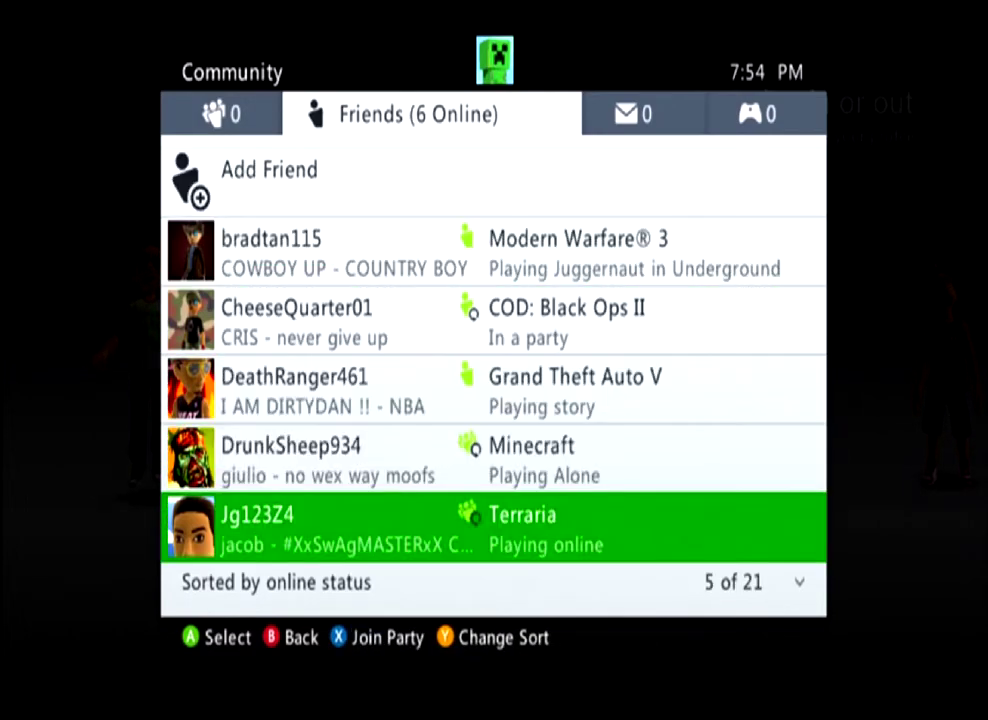
pyautogui.press('Down')
pyautogui.press('Down')
pyautogui.press('Up')
pyautogui.press('Up')
pyautogui.press('Up')
pyautogui.press('Up')
pyautogui.press('Up')
pyautogui.press('Up')
pyautogui.press('Up')
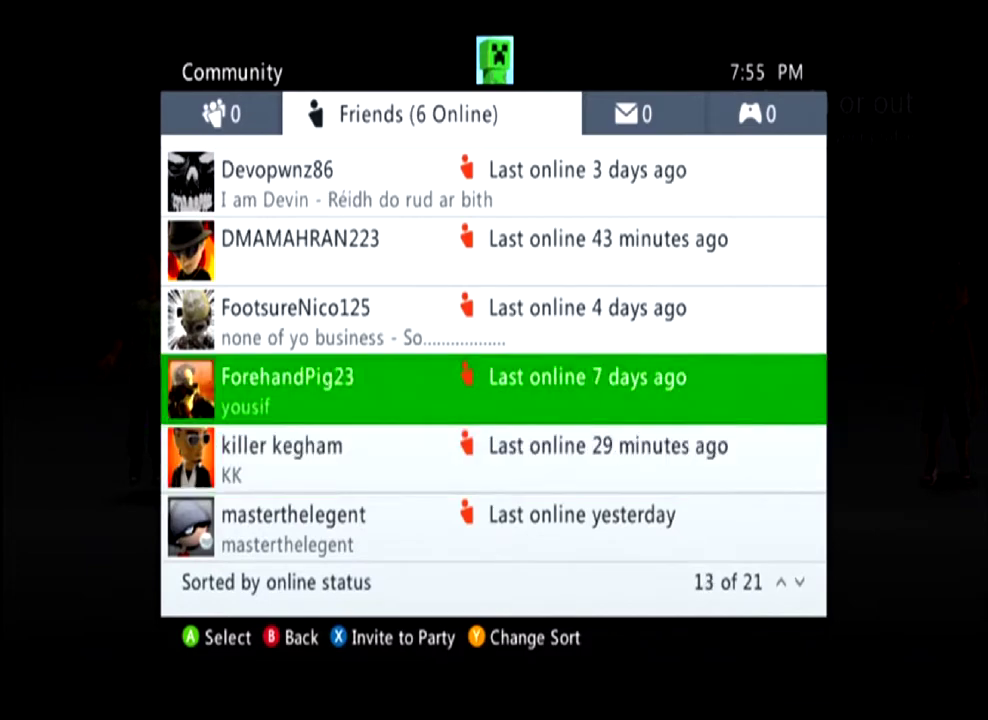
pyautogui.press('Up')
pyautogui.press('Up')
pyautogui.press('Up')
pyautogui.press('Up')
pyautogui.press('Up')
pyautogui.press('Up')
pyautogui.press('Up')
pyautogui.press('Up')
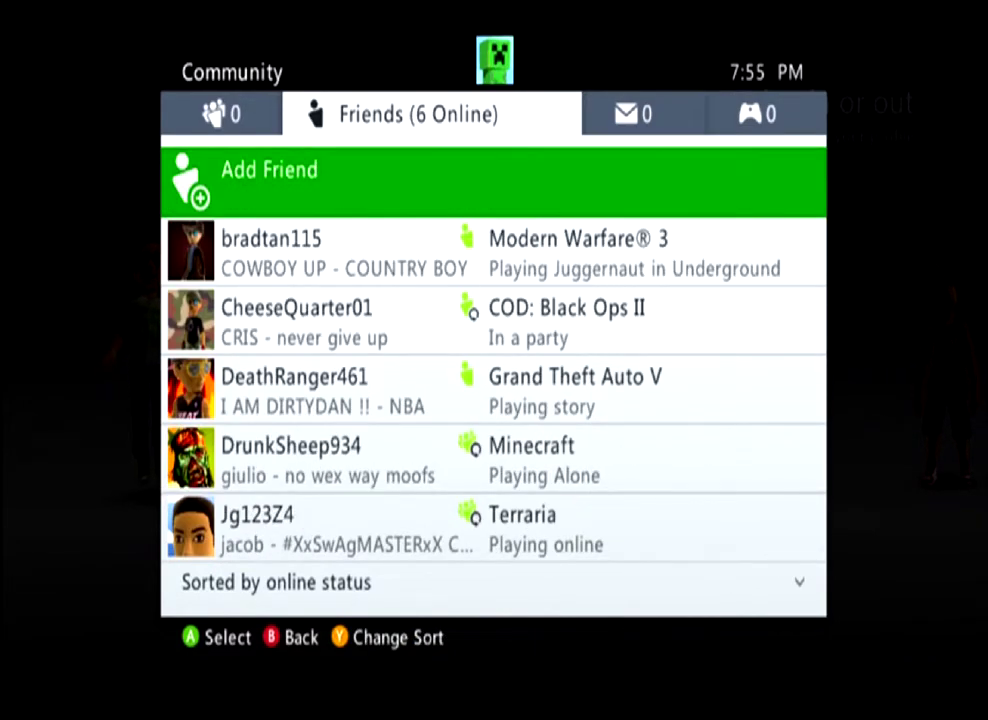
pyautogui.press('Escape')
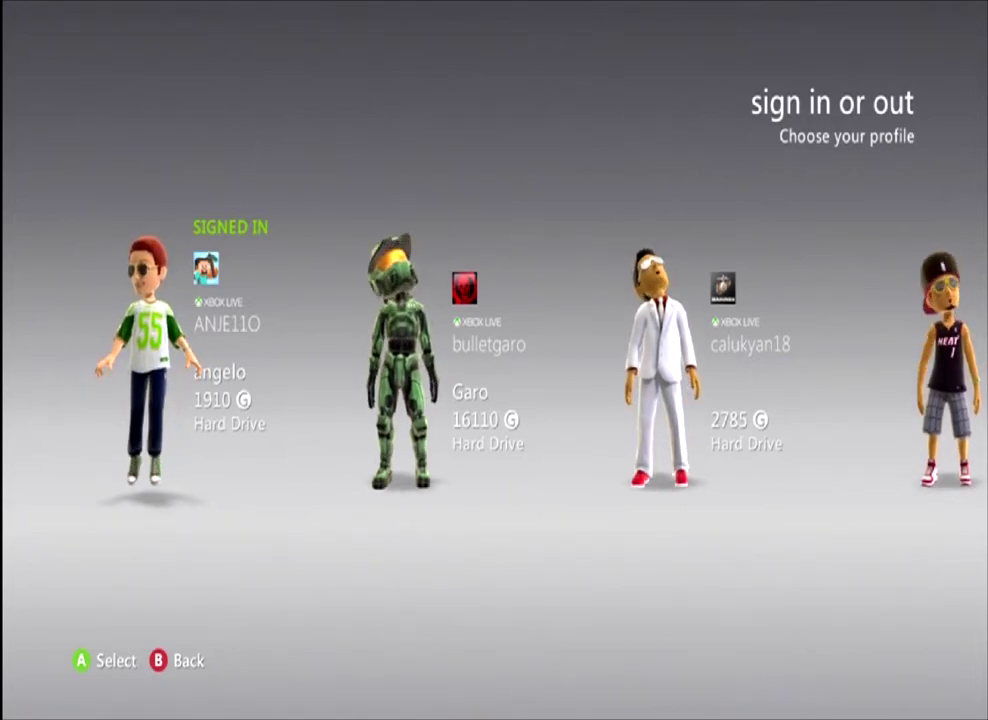
# Select the signed-in profile on the profile selection screen and go to the dashboard's social page
pyautogui.press('Return')
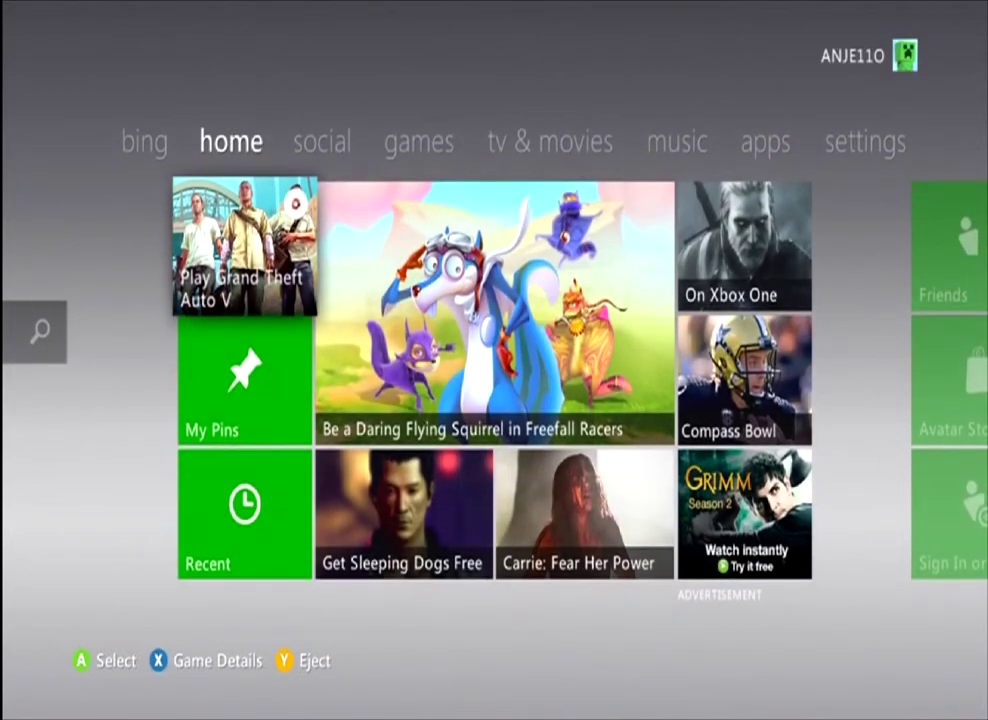
pyautogui.press('Right')
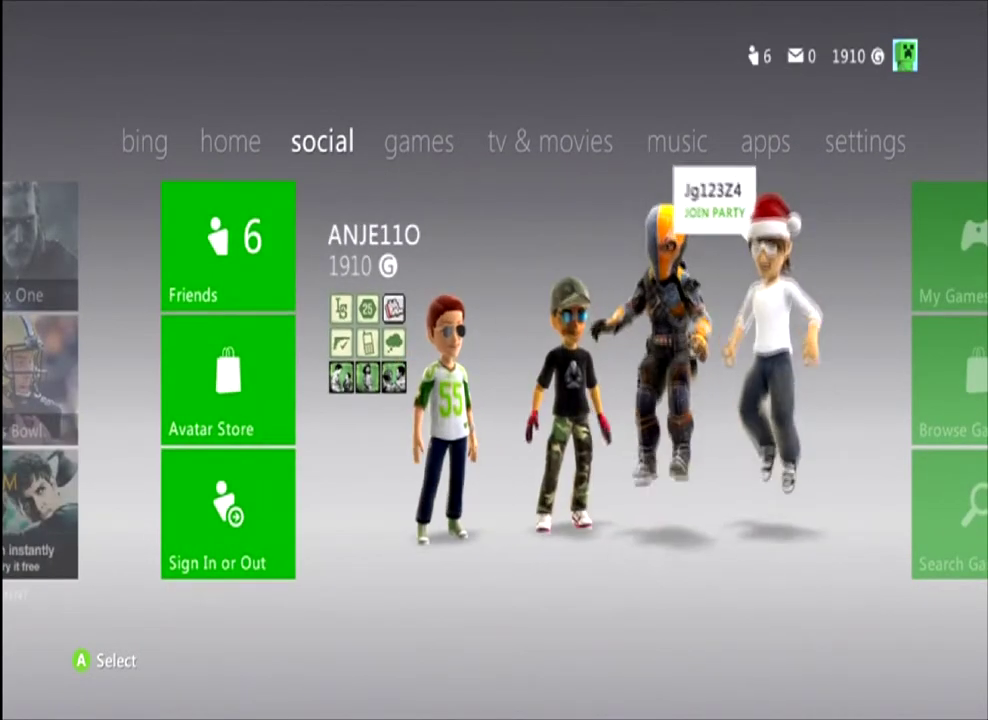
# Look through the games, TV & movies, music and apps pages of the dashboard with the profile signed in
pyautogui.press('Right')
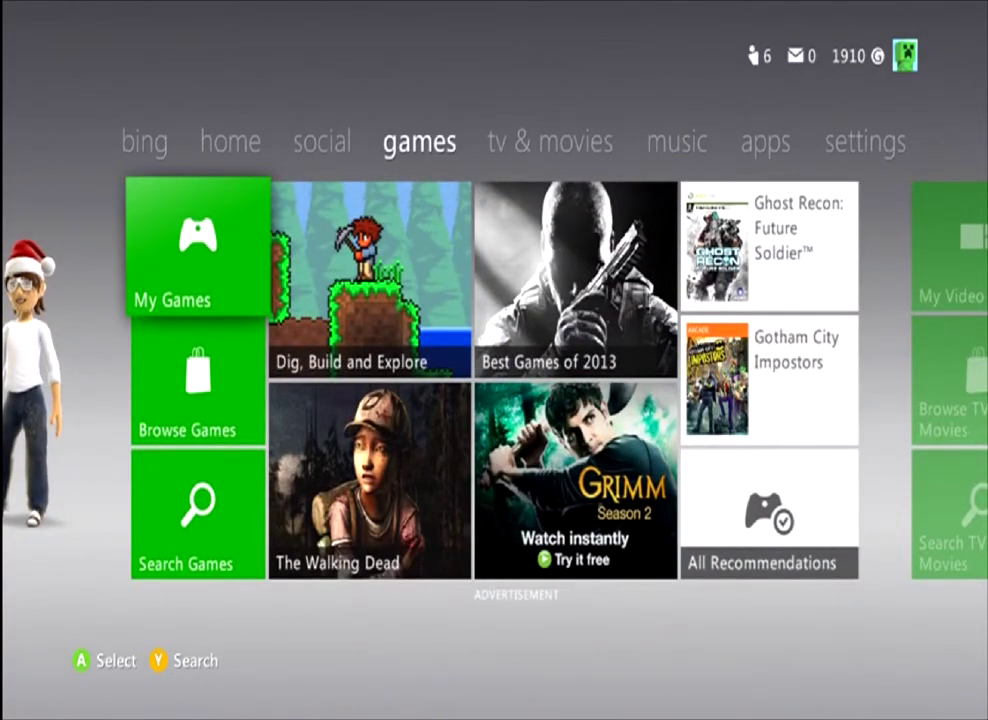
pyautogui.press('Right')
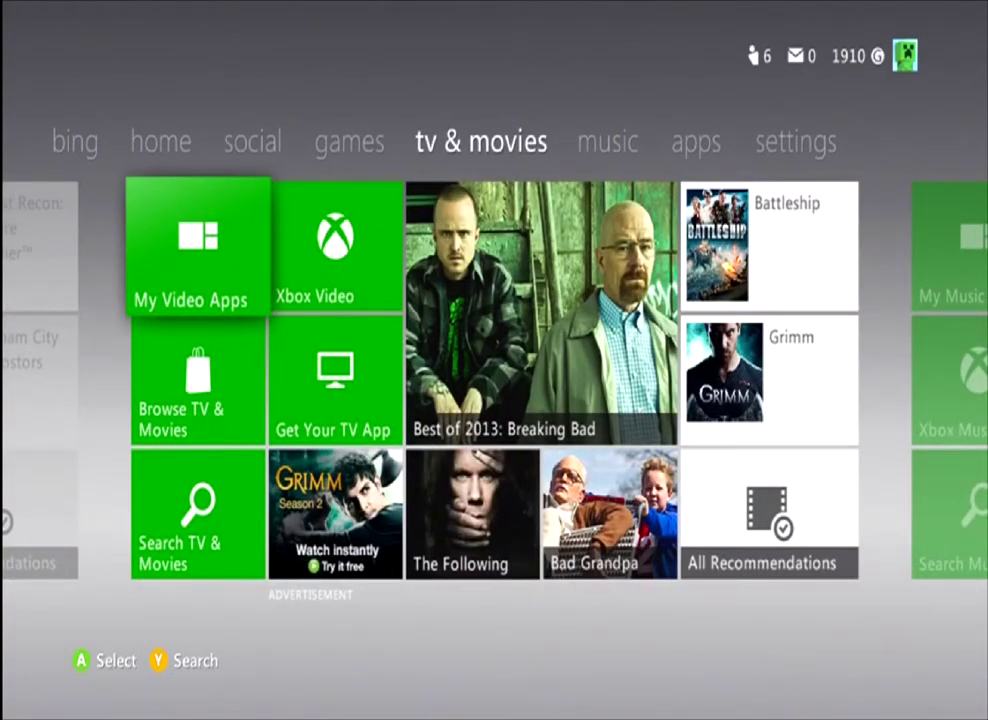
pyautogui.press('Right')
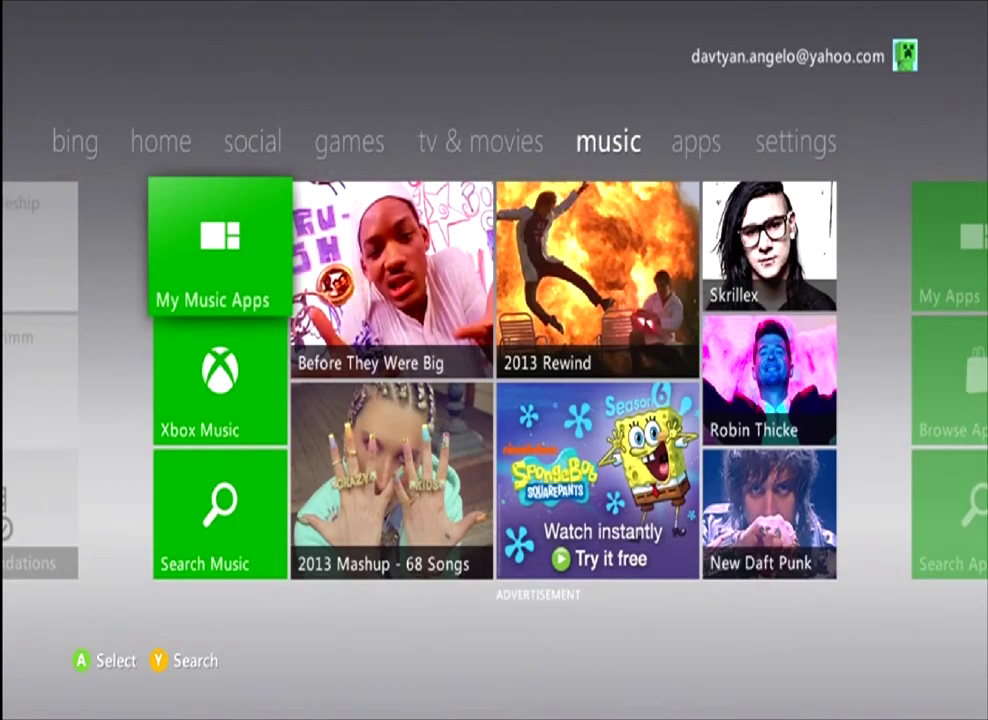
pyautogui.press('Right')
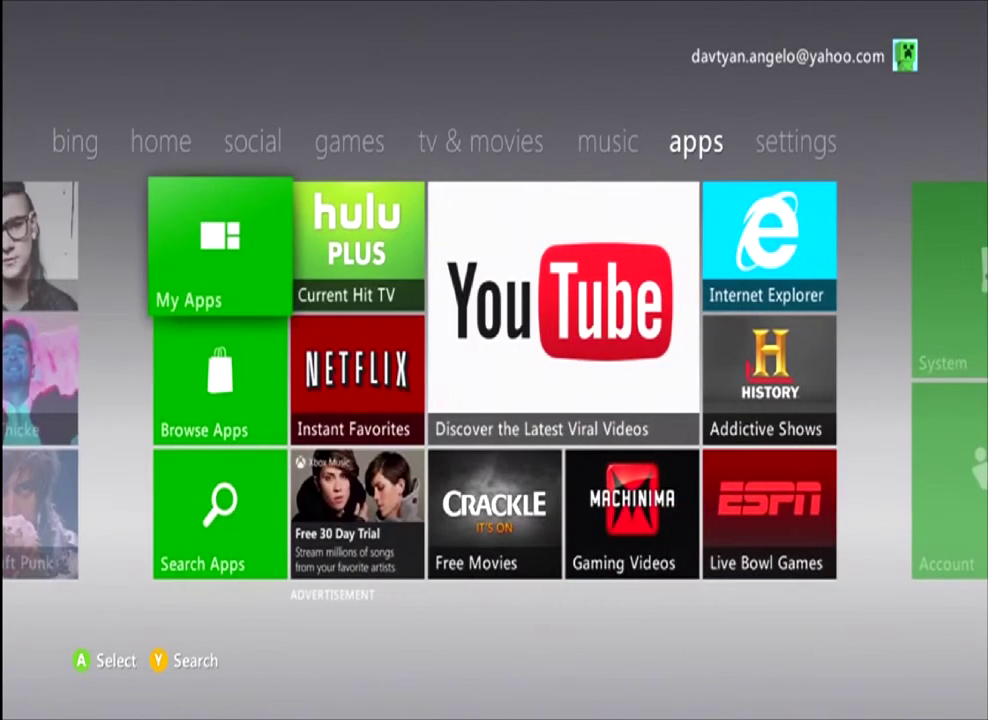
pyautogui.press('Right')
pyautogui.press('Left')
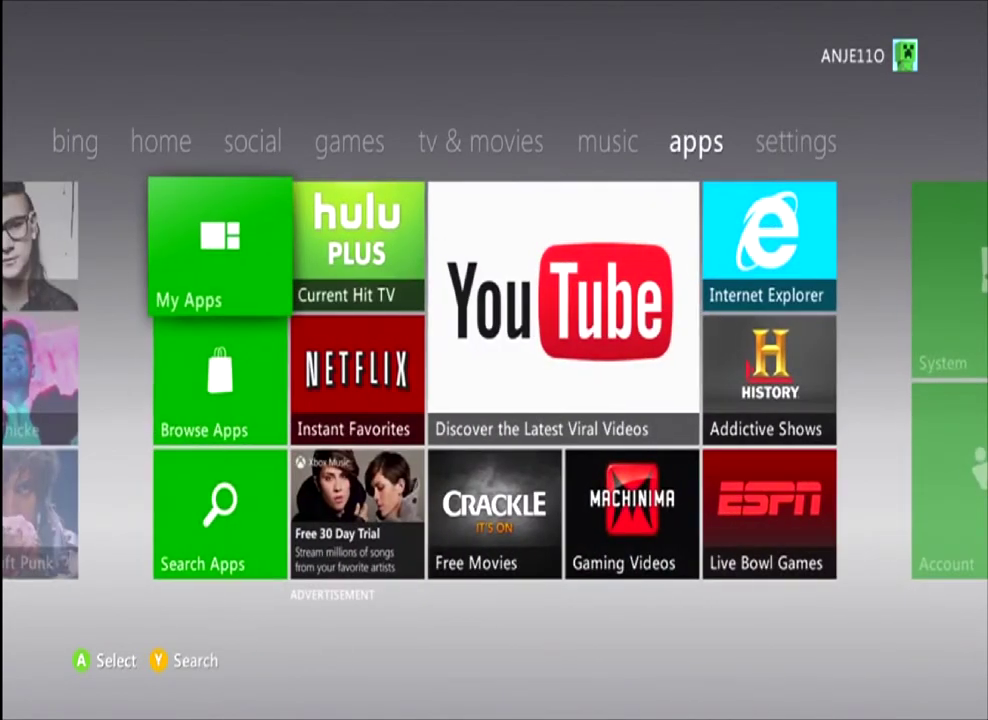
pyautogui.press('Left')
pyautogui.press('Right')
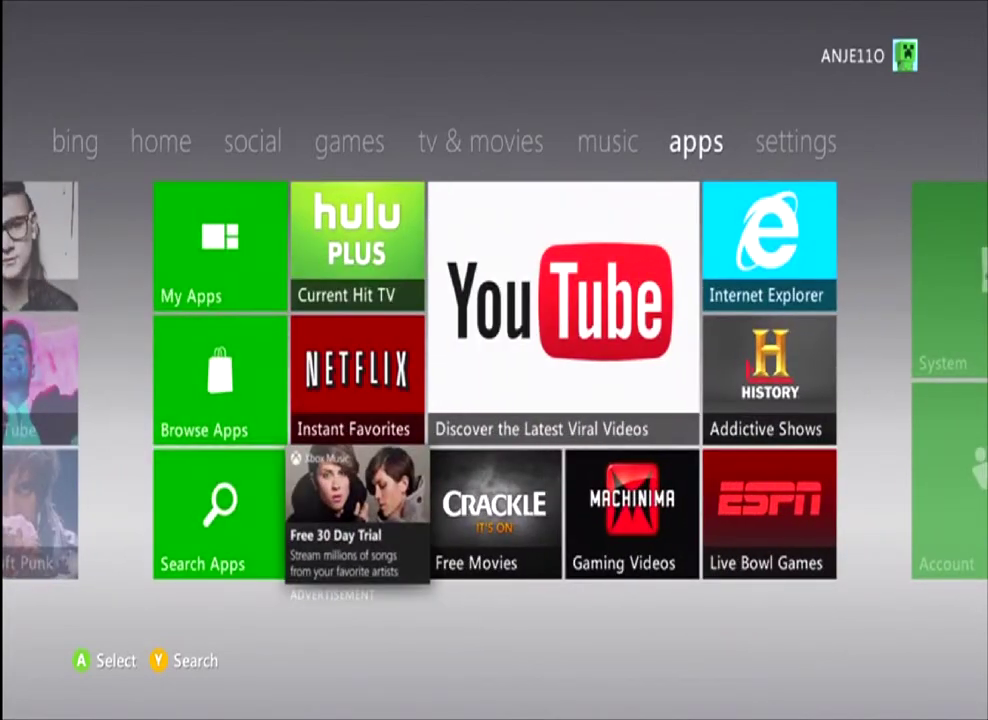
pyautogui.press('Left')
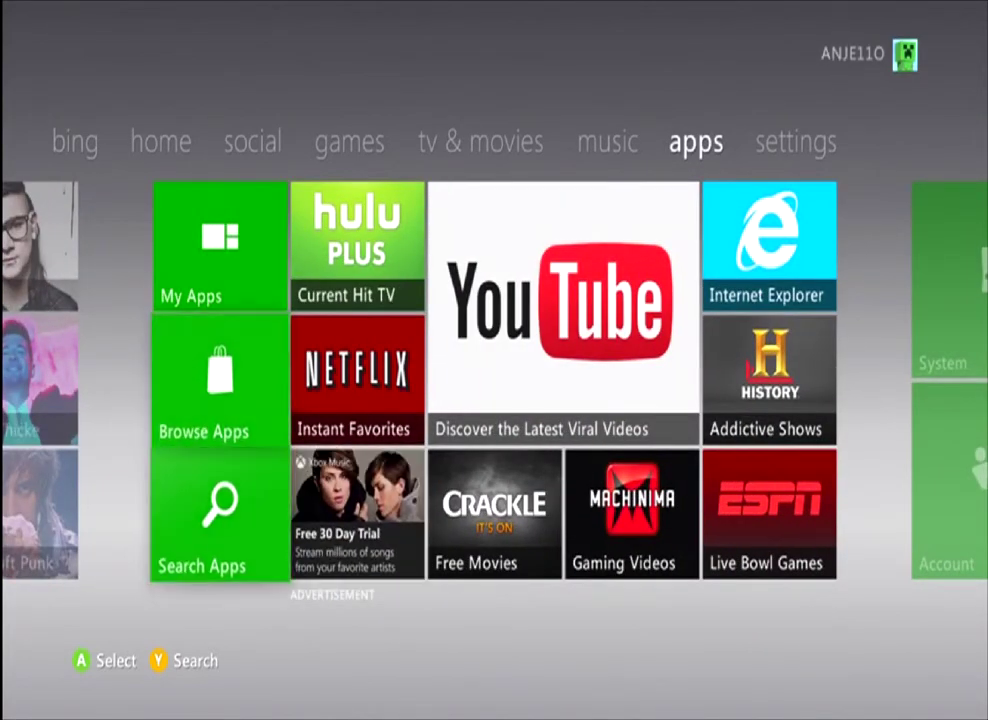
pyautogui.press('Up')
pyautogui.press('Up')
pyautogui.press('Left')
pyautogui.press('Left')
pyautogui.press('Left')
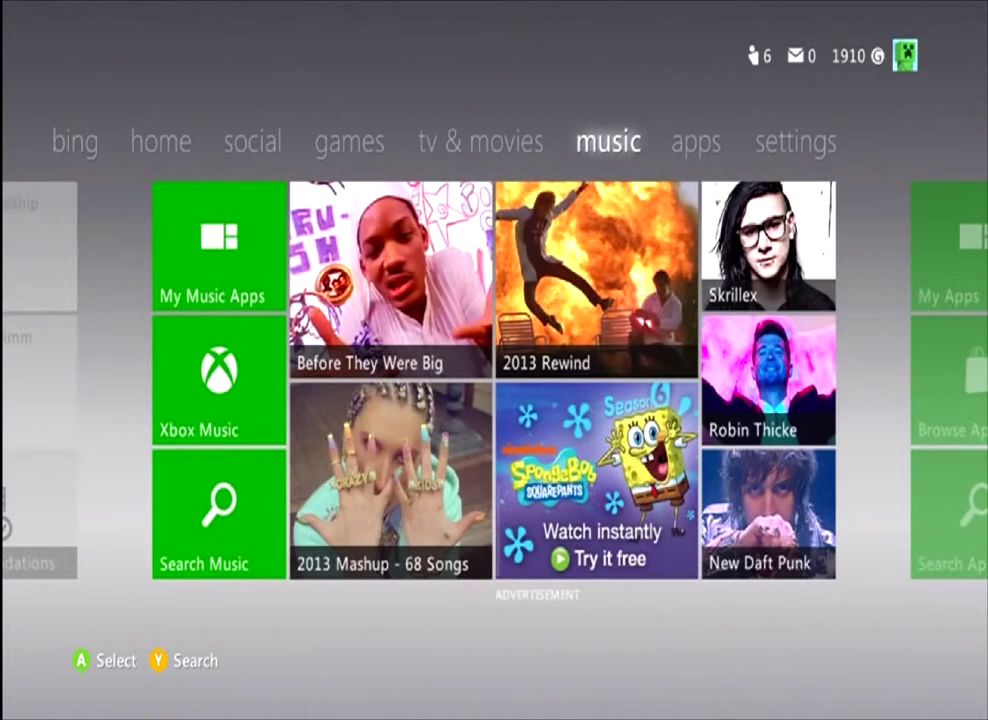